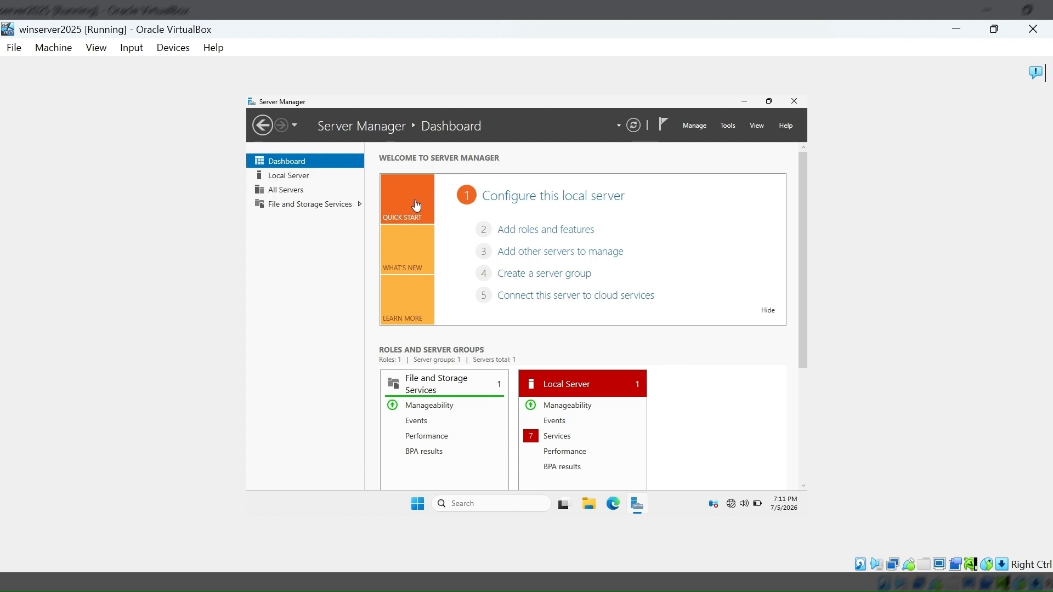
Check the local server's computer name and workgroup in its system properties without changing them.
{"action": "left_click", "coordinate": [288, 175]}
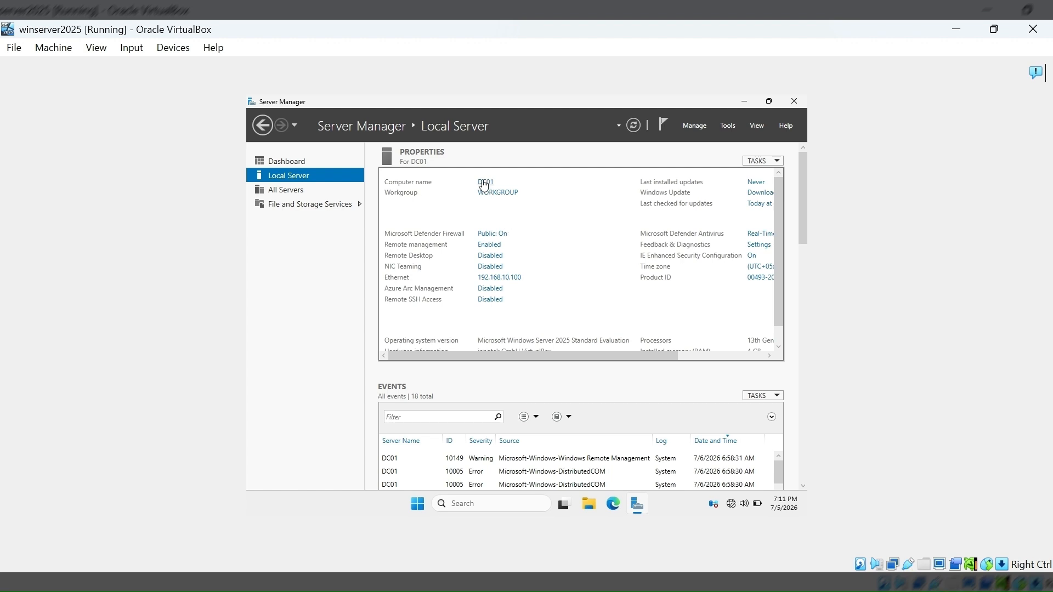
{"action": "left_click", "coordinate": [483, 183]}
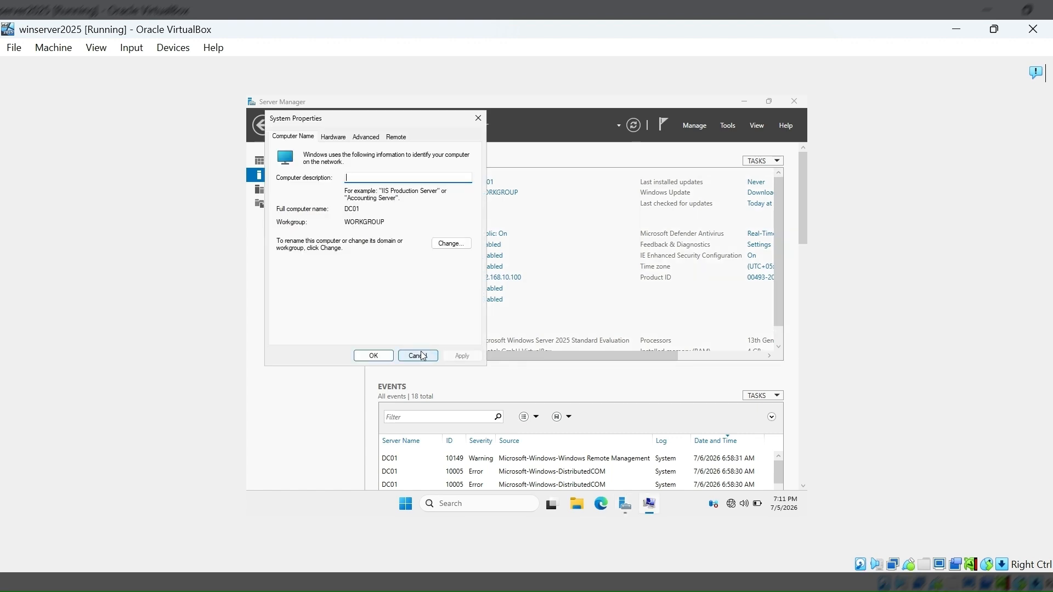
{"action": "left_click", "coordinate": [419, 355]}
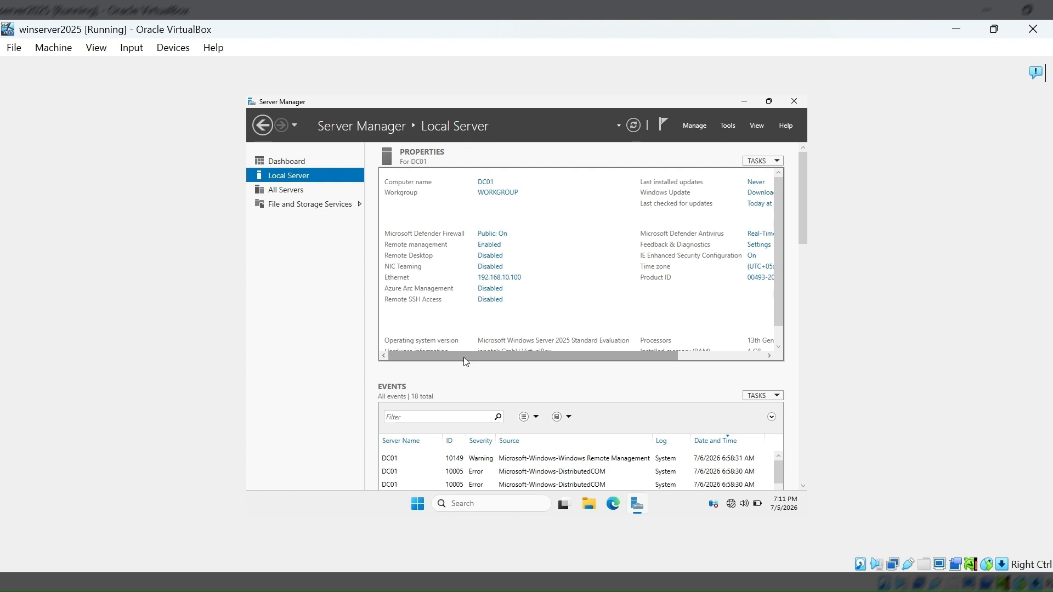
Check the local server's date and time zone settings without changing them, and close Server Manager.
{"action": "left_click_drag", "start_coordinate": [579, 363], "coordinate": [652, 370]}
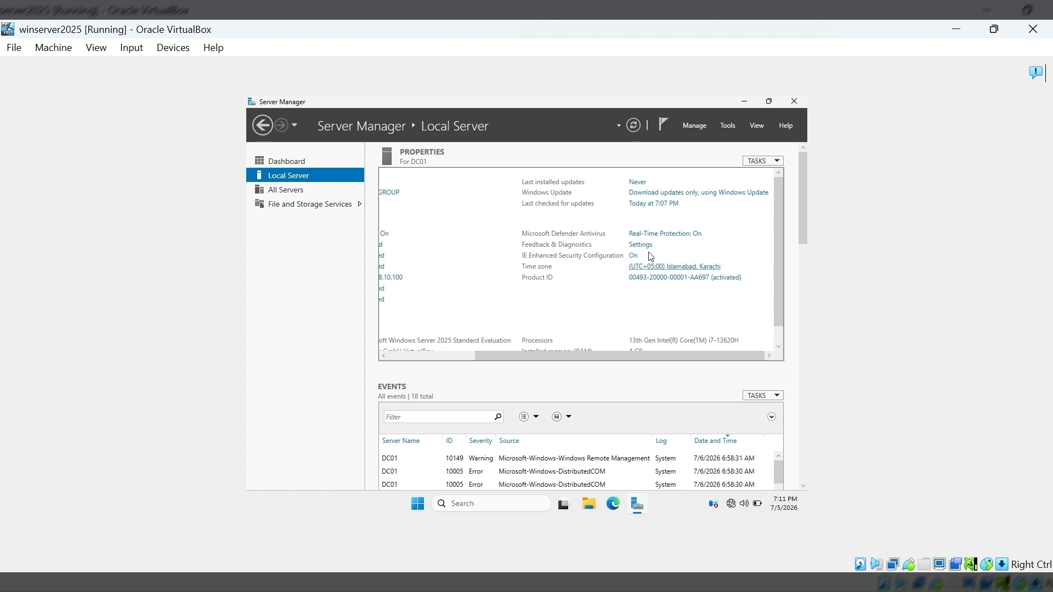
{"action": "left_click", "coordinate": [669, 272]}
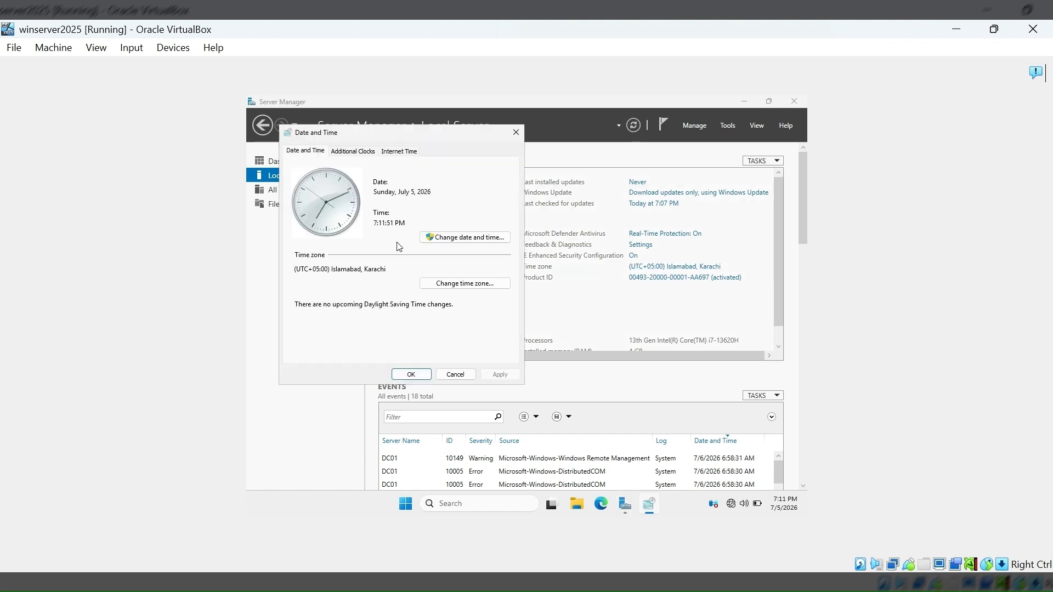
{"action": "left_click", "coordinate": [456, 285]}
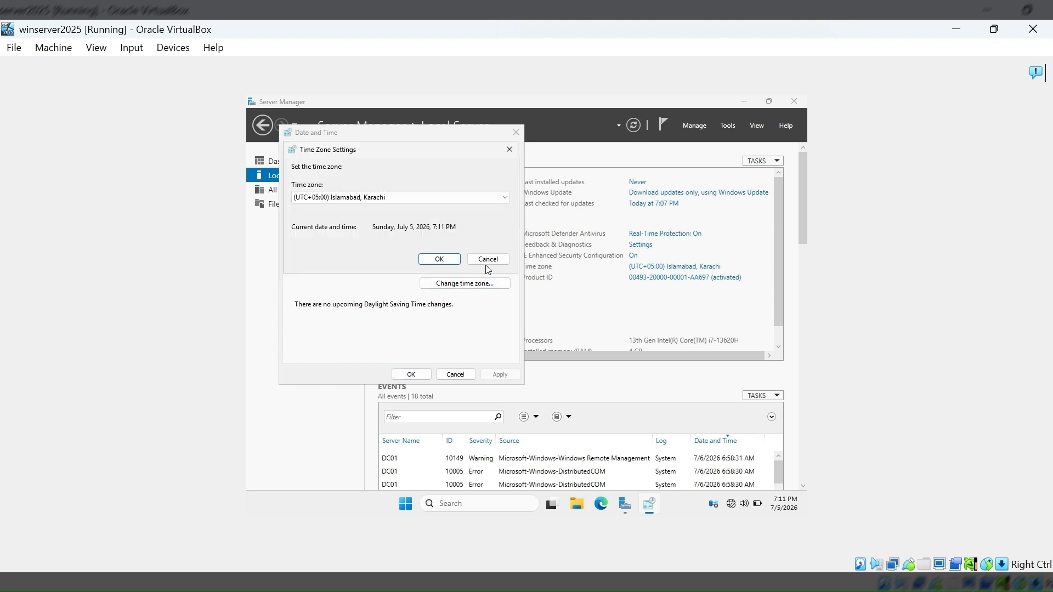
{"action": "left_click", "coordinate": [492, 260]}
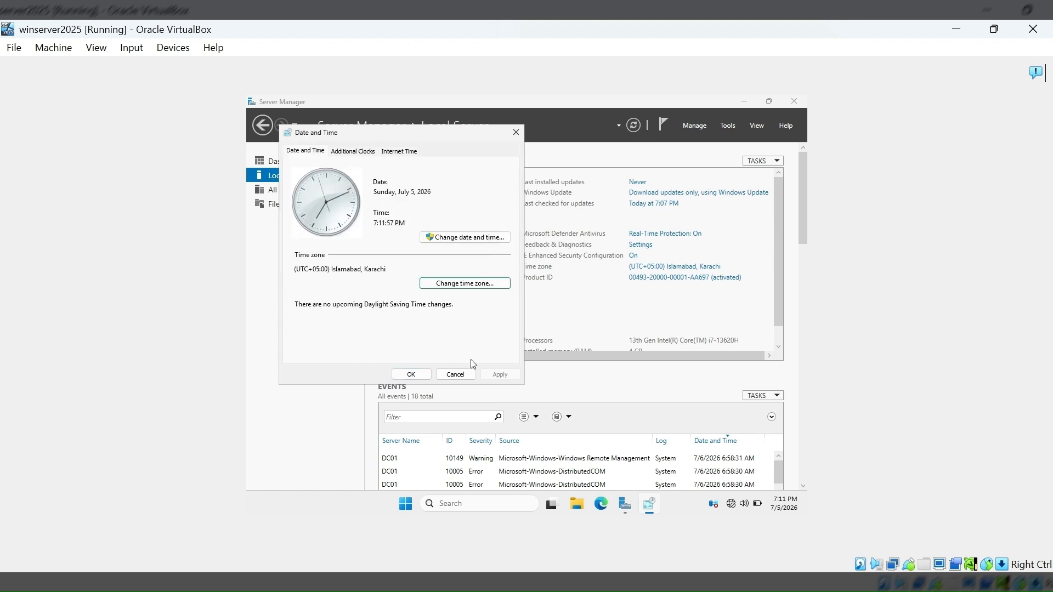
{"action": "left_click", "coordinate": [455, 375]}
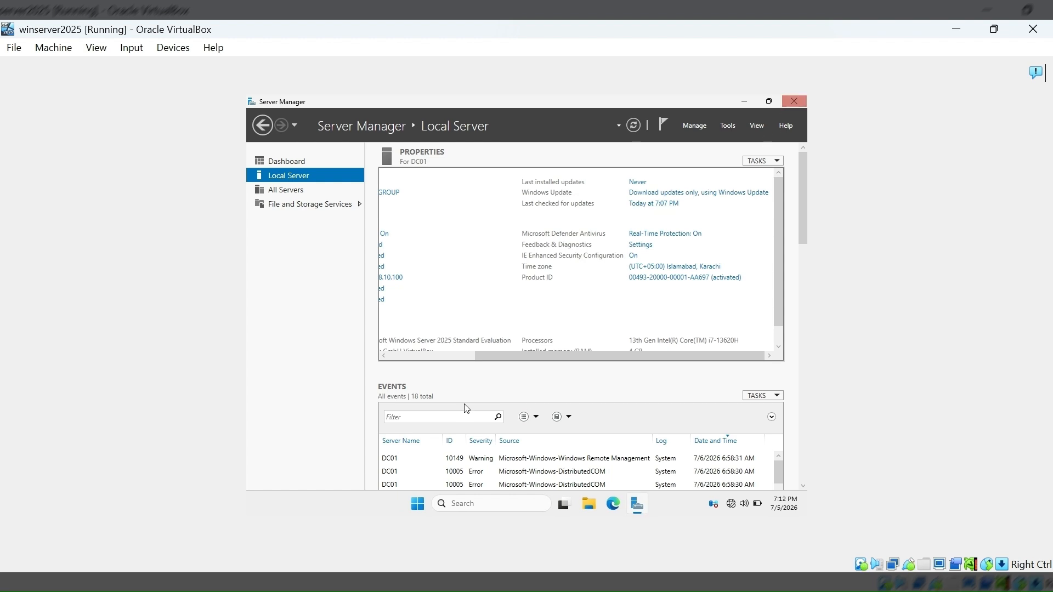
{"action": "left_click", "coordinate": [792, 102]}
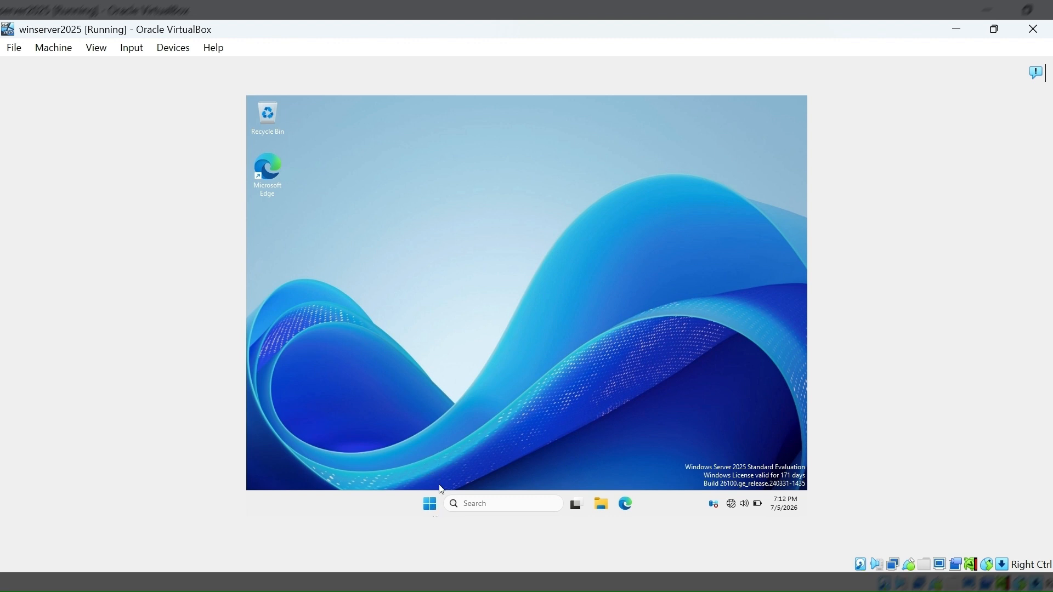
Run ncpa.cpl to show the network connections and open the Ethernet adapter's properties.
{"action": "right_click", "coordinate": [428, 505]}
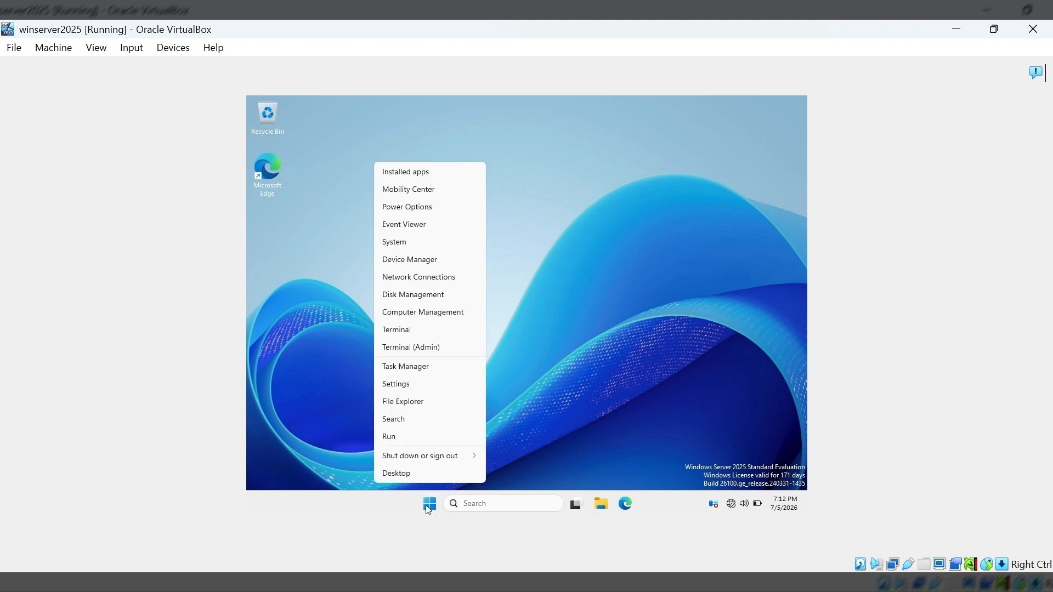
{"action": "left_click", "coordinate": [417, 440]}
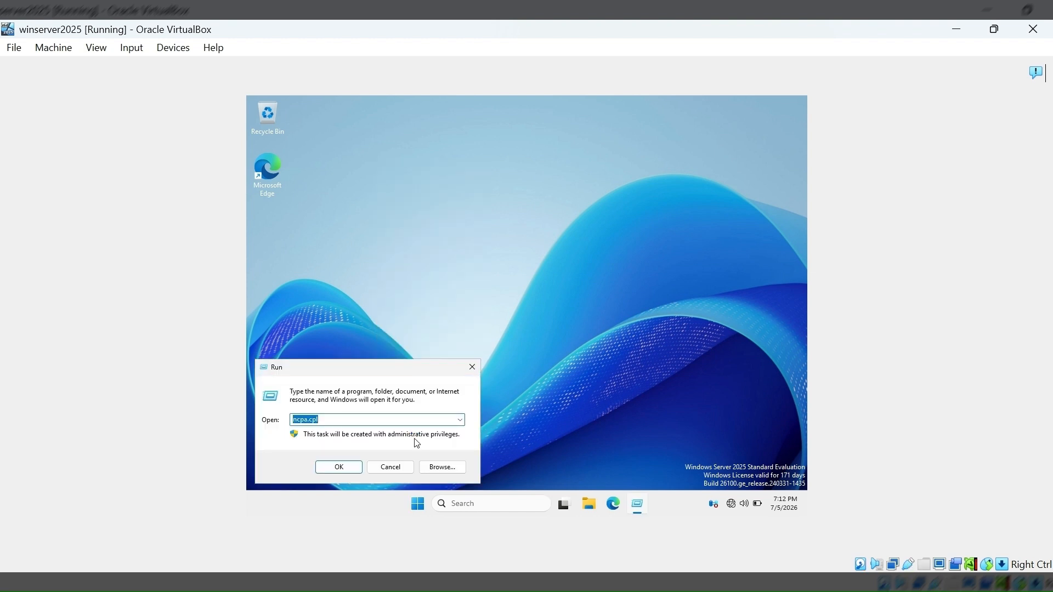
{"action": "left_click", "coordinate": [337, 468]}
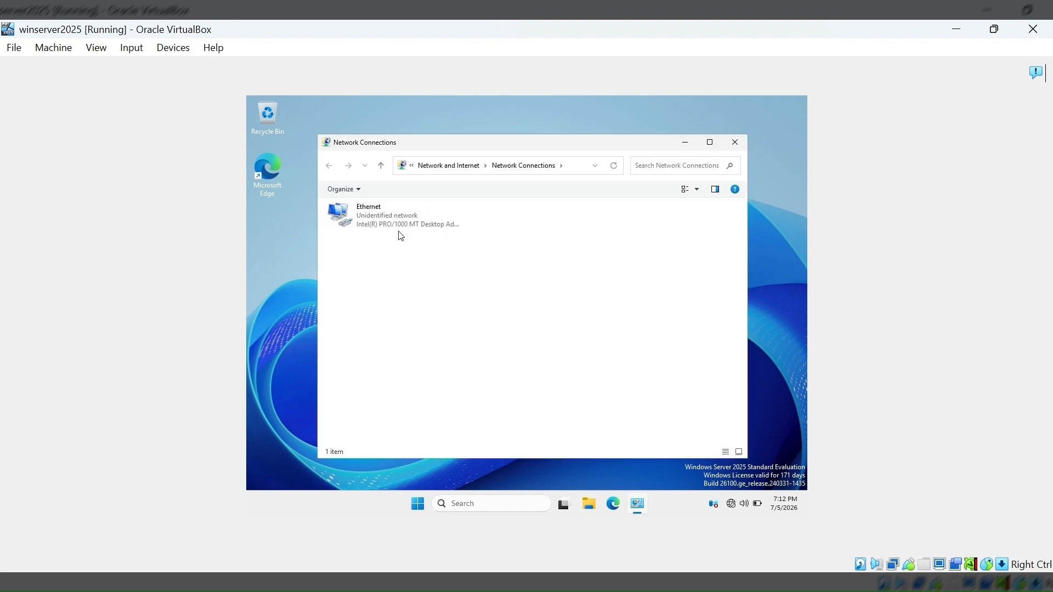
{"action": "left_click", "coordinate": [385, 225]}
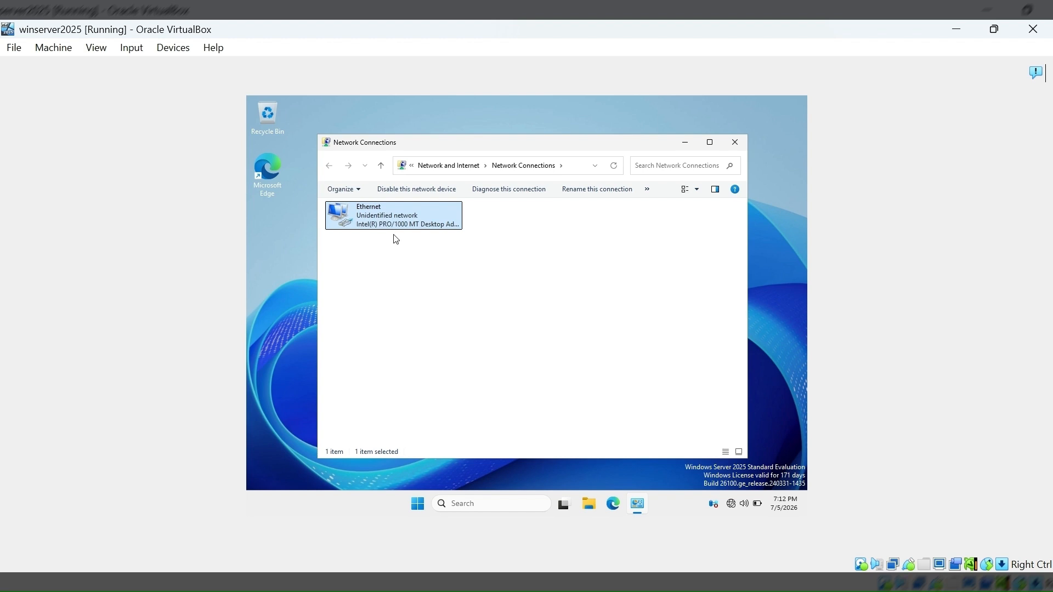
{"action": "right_click", "coordinate": [381, 221]}
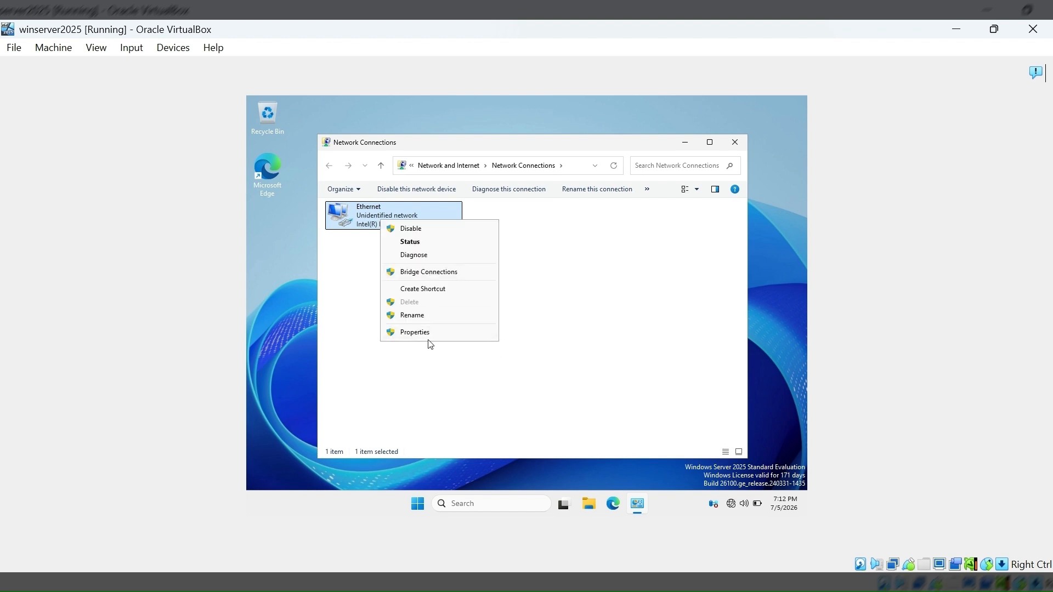
{"action": "left_click", "coordinate": [431, 334]}
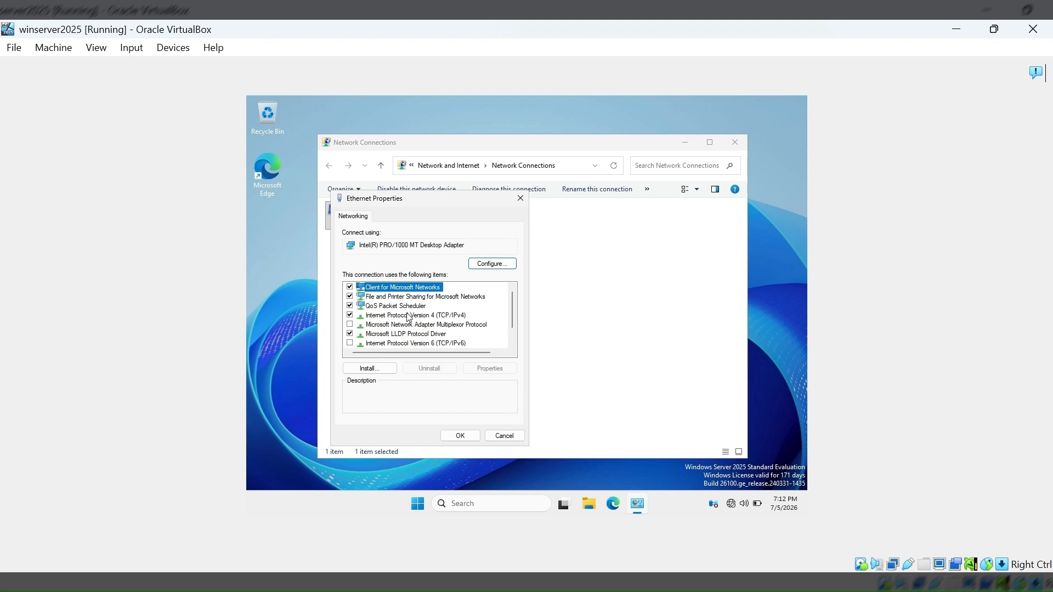
Review the Ethernet adapter's IPv4 address and DNS server settings, and close the network connections.
{"action": "double_click", "coordinate": [408, 316]}
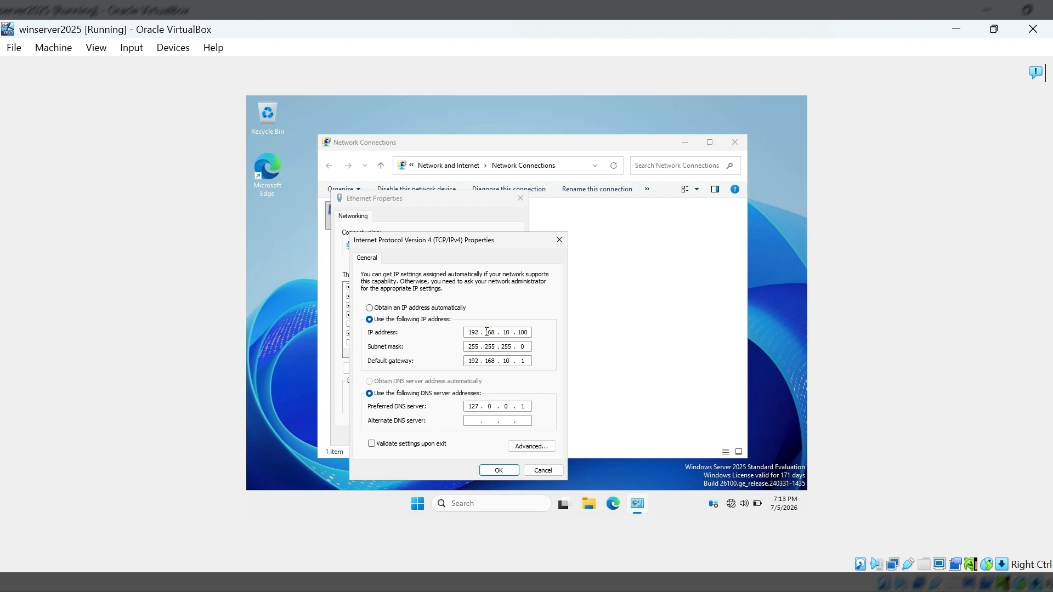
{"action": "left_click", "coordinate": [516, 335]}
{"action": "left_click", "coordinate": [471, 418]}
{"action": "left_click", "coordinate": [497, 471]}
{"action": "left_click", "coordinate": [460, 436]}
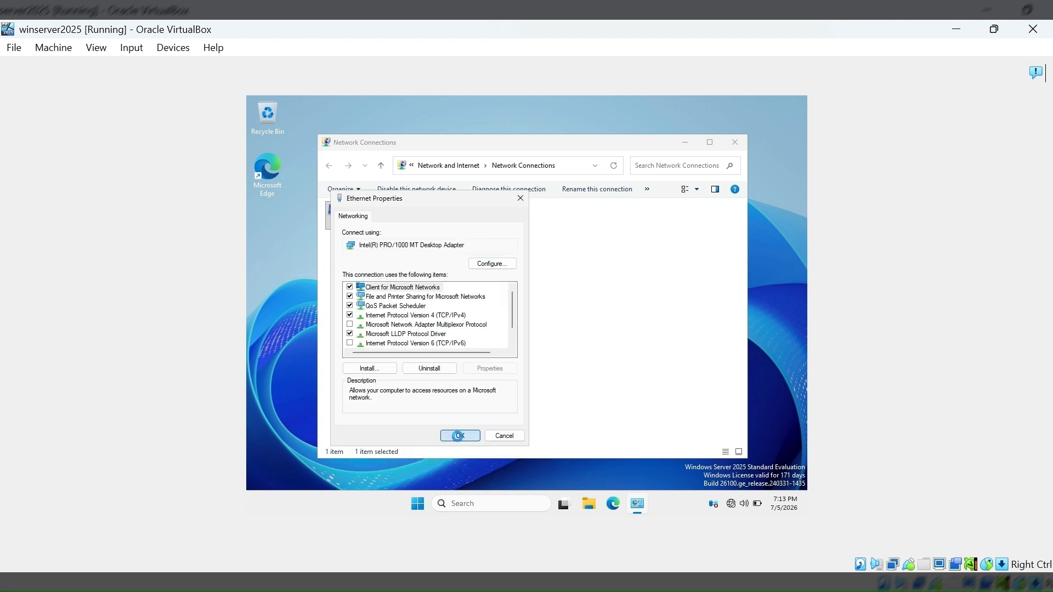
{"action": "left_click", "coordinate": [598, 339]}
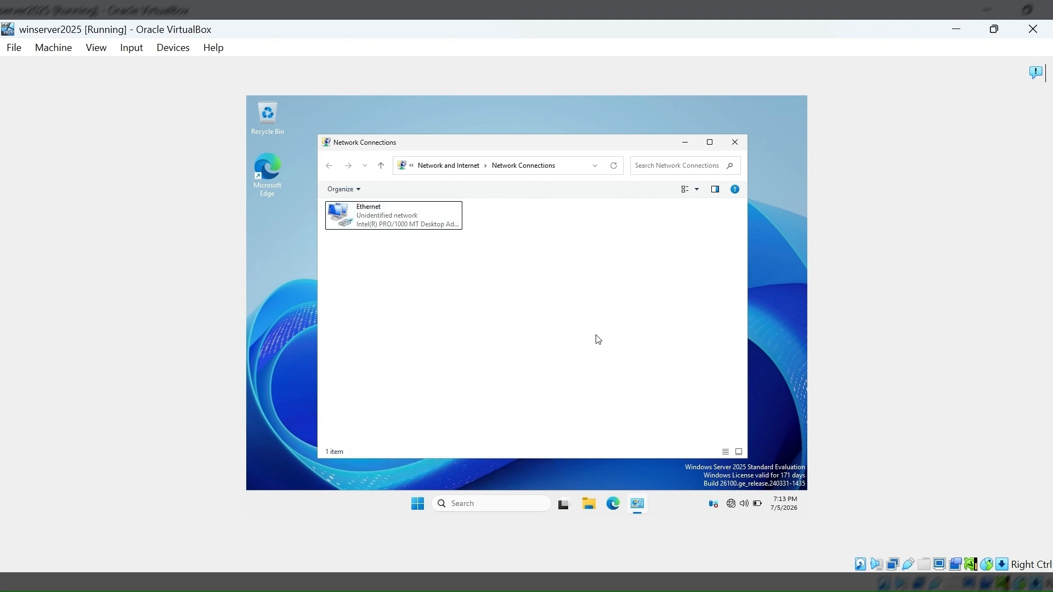
{"action": "left_click", "coordinate": [735, 142]}
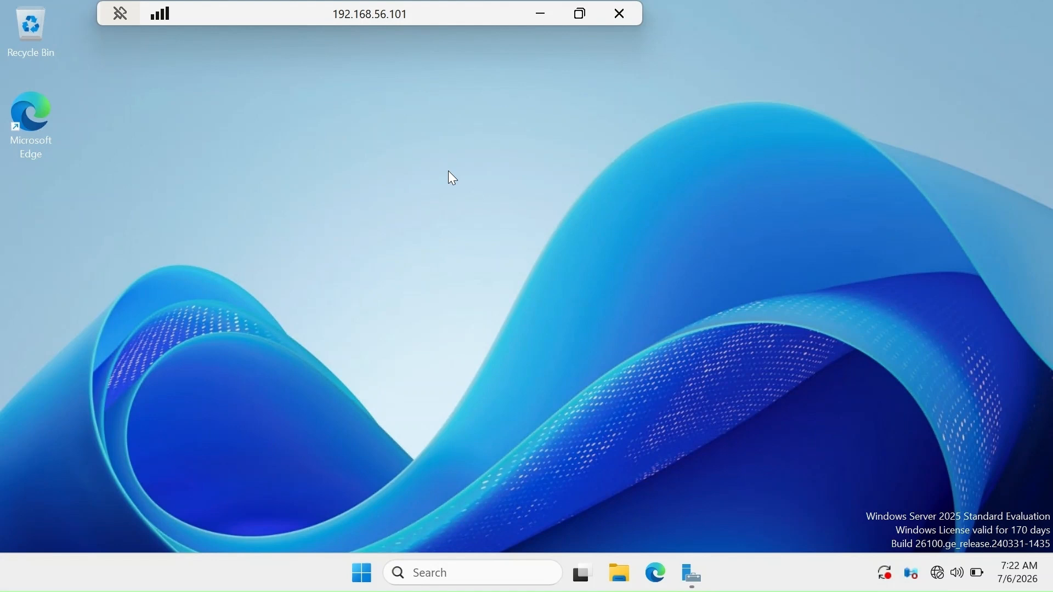
Start adding roles and features in Server Manager, using a role-based or feature-based installation on DC01 from the server pool.
{"action": "left_click", "coordinate": [693, 576]}
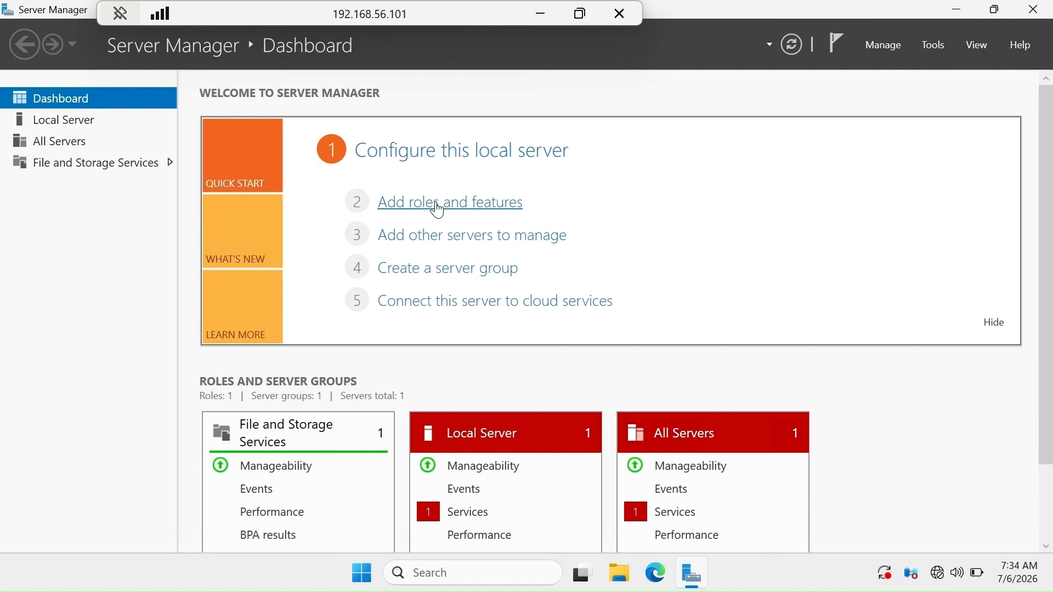
{"action": "left_click", "coordinate": [437, 209]}
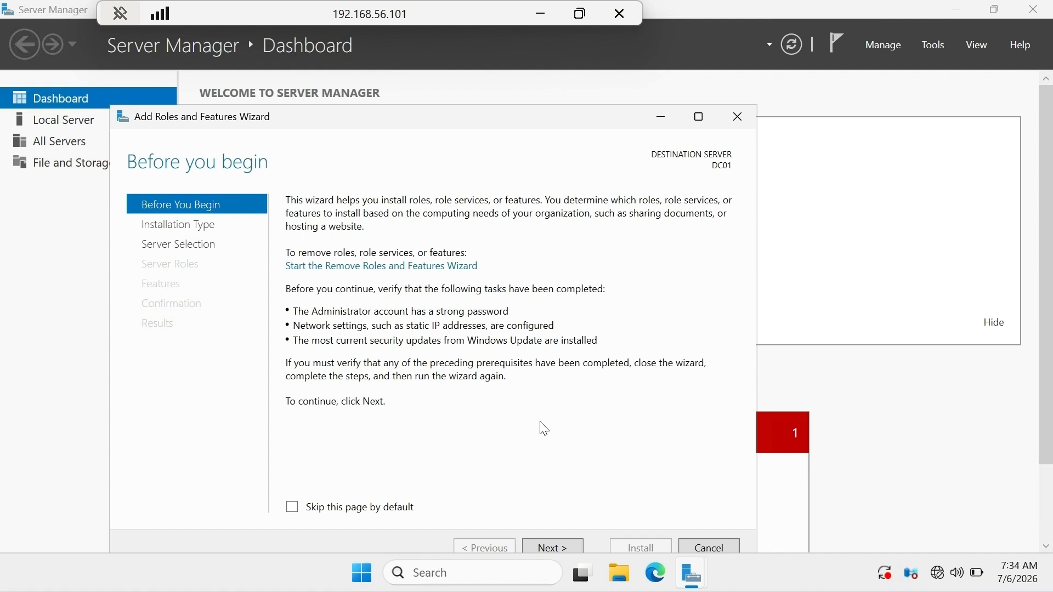
{"action": "left_click", "coordinate": [568, 549]}
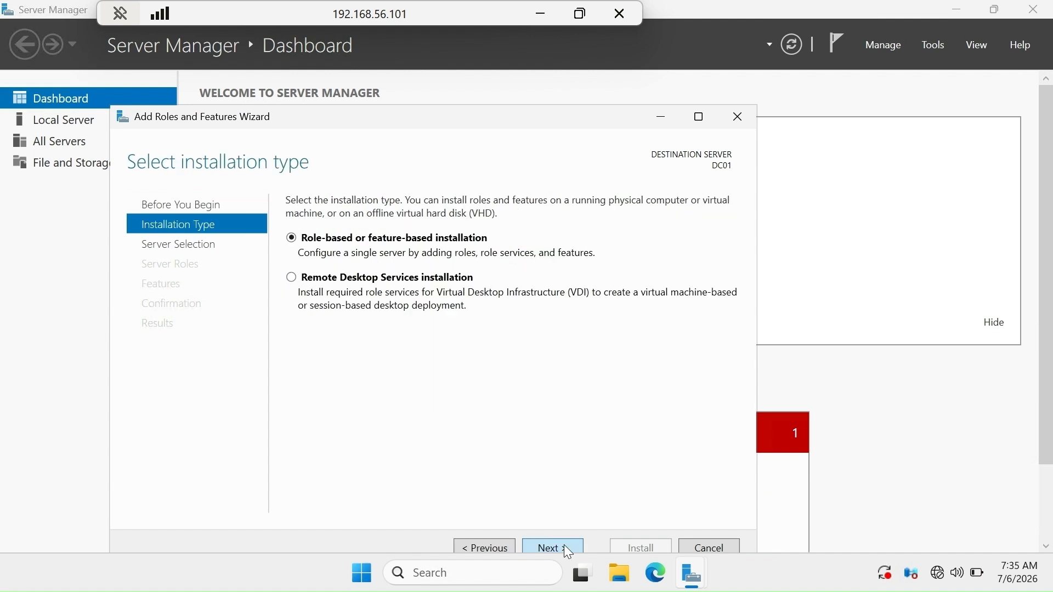
{"action": "left_click", "coordinate": [568, 548]}
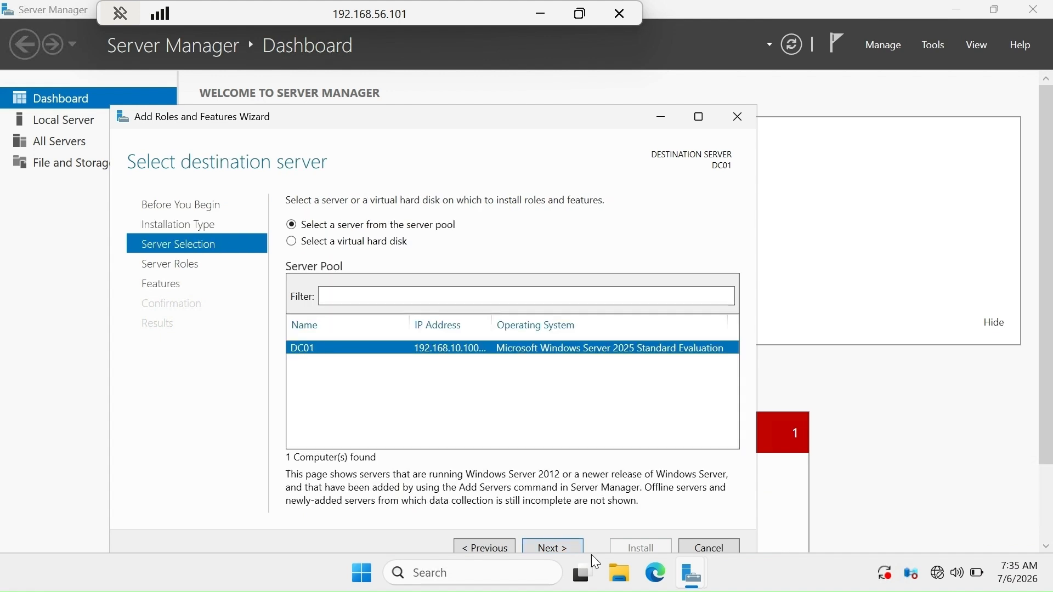
{"action": "left_click", "coordinate": [578, 552]}
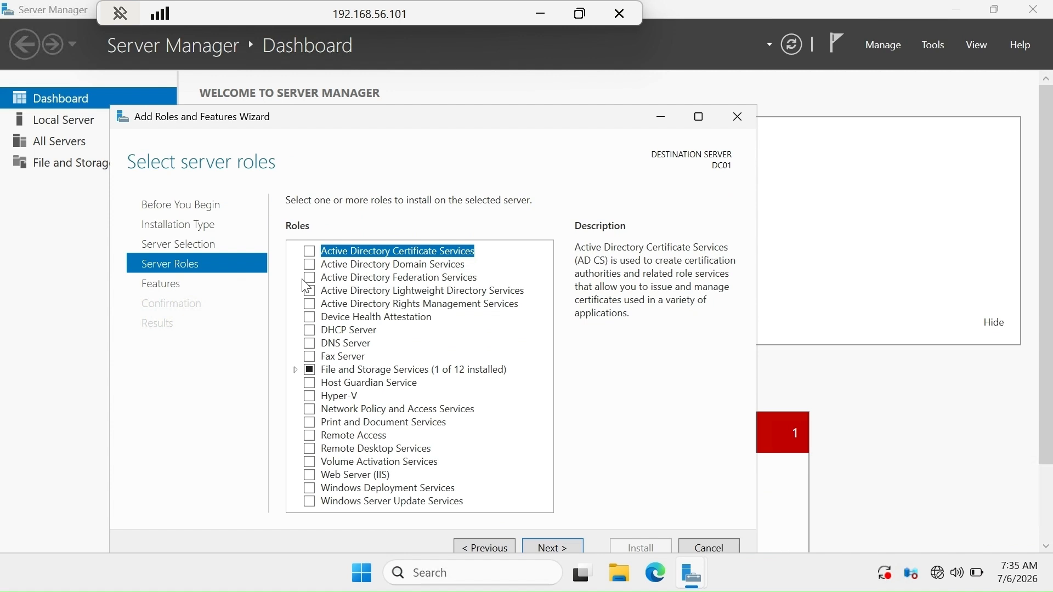
Select the Active Directory Domain Services role with its required features and management tools, keeping the default feature selection.
{"action": "left_click", "coordinate": [310, 266]}
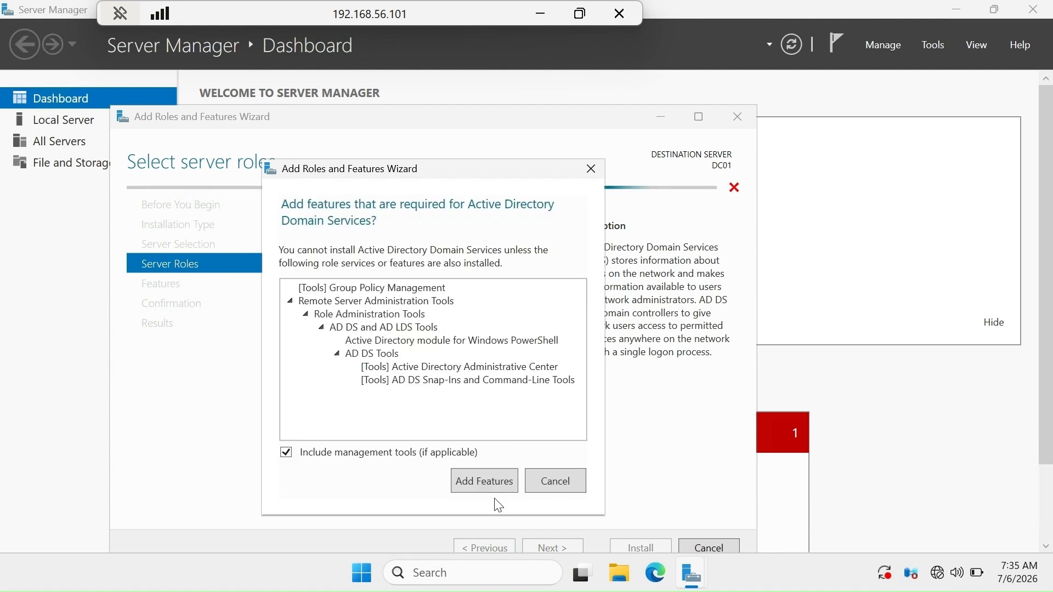
{"action": "left_click", "coordinate": [495, 490]}
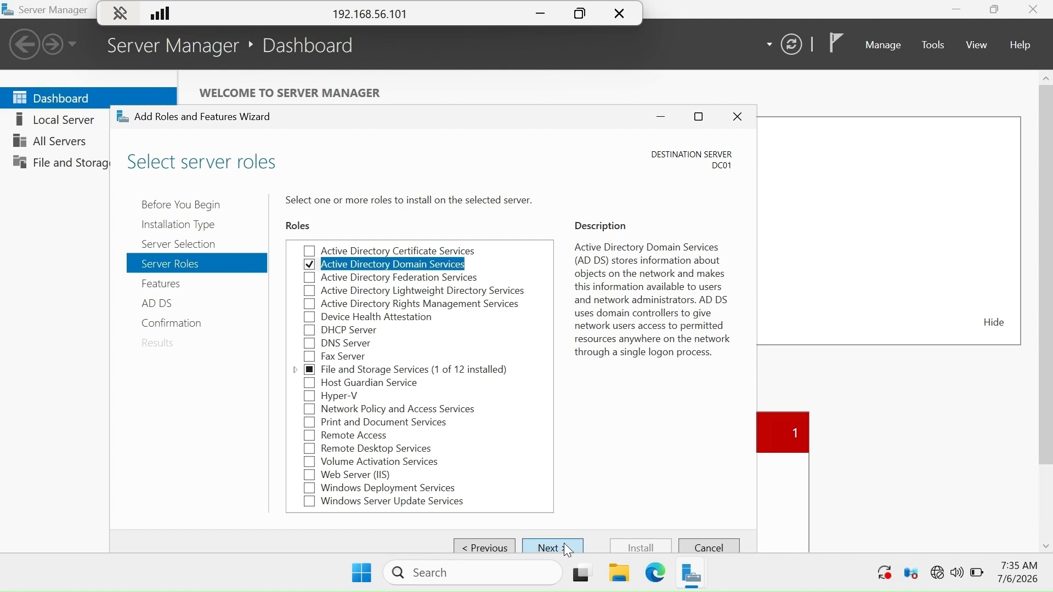
{"action": "left_click", "coordinate": [567, 549]}
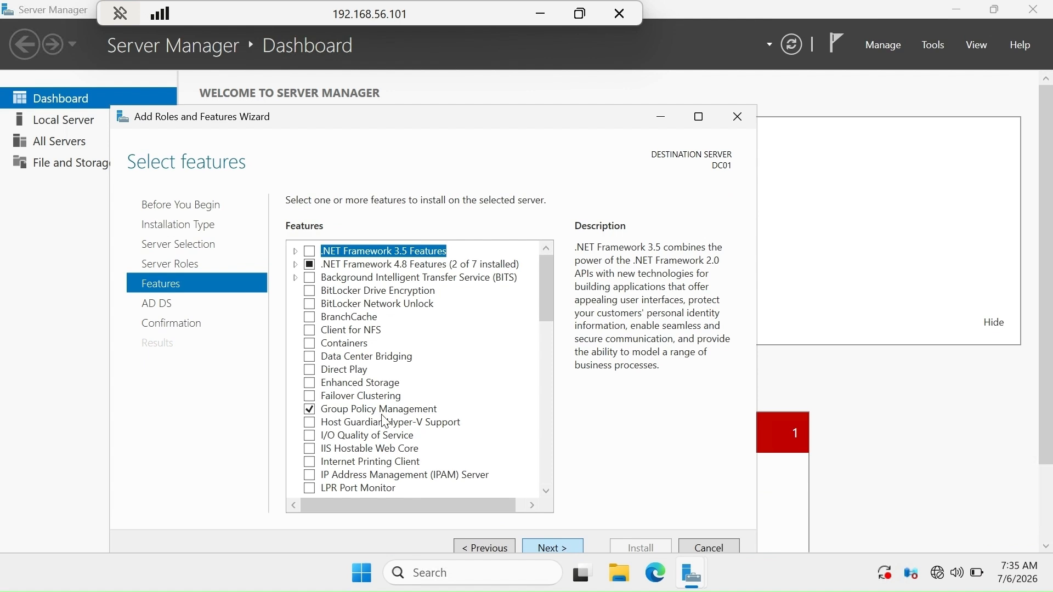
{"action": "left_click", "coordinate": [552, 547]}
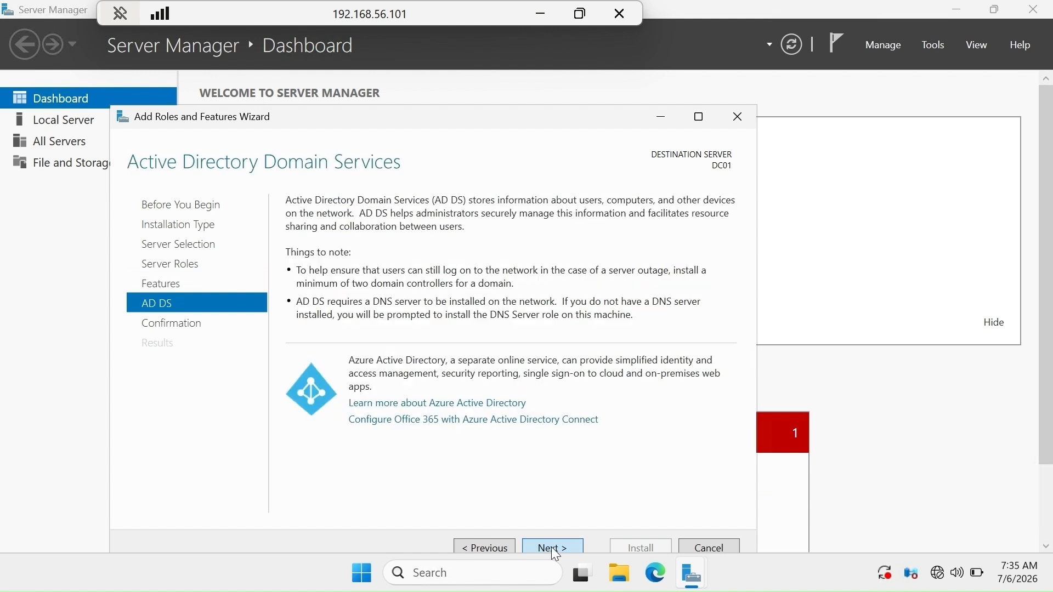
{"action": "left_click", "coordinate": [553, 548]}
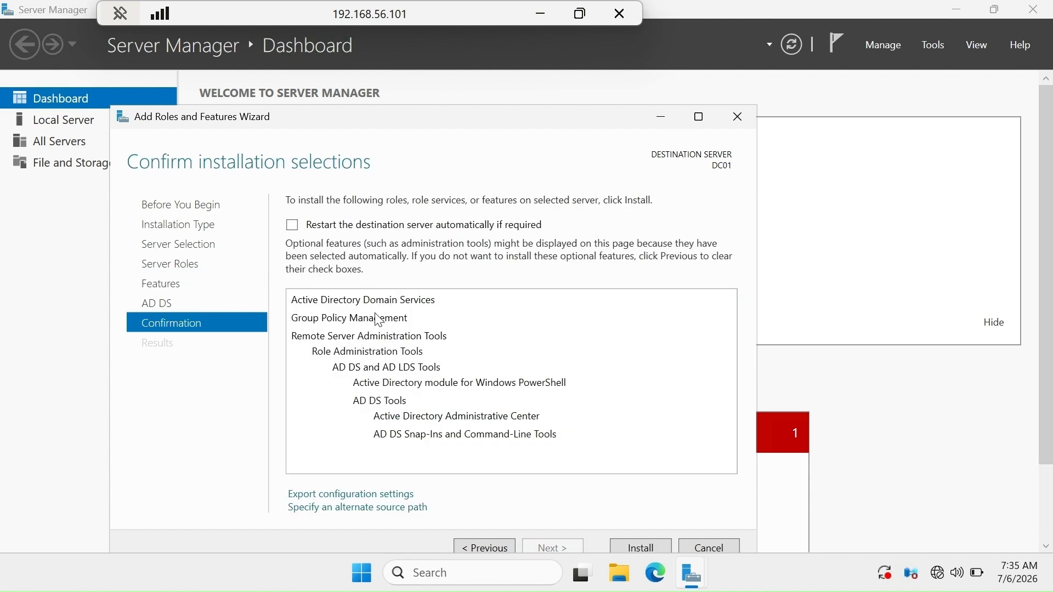
Allow the destination server to restart automatically if required, and install the selected role and features.
{"action": "left_click", "coordinate": [292, 225]}
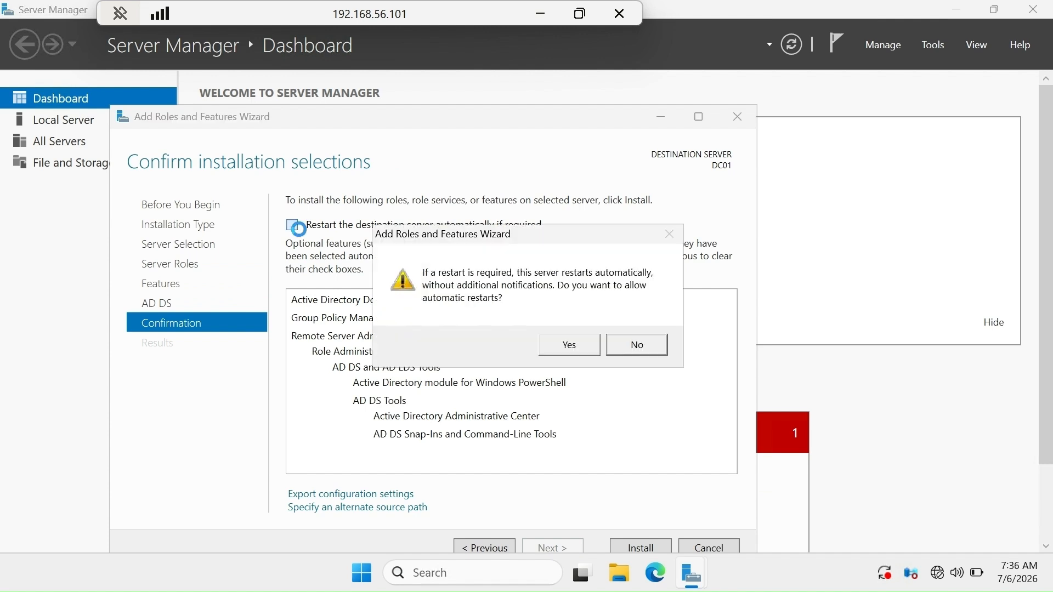
{"action": "left_click", "coordinate": [550, 346]}
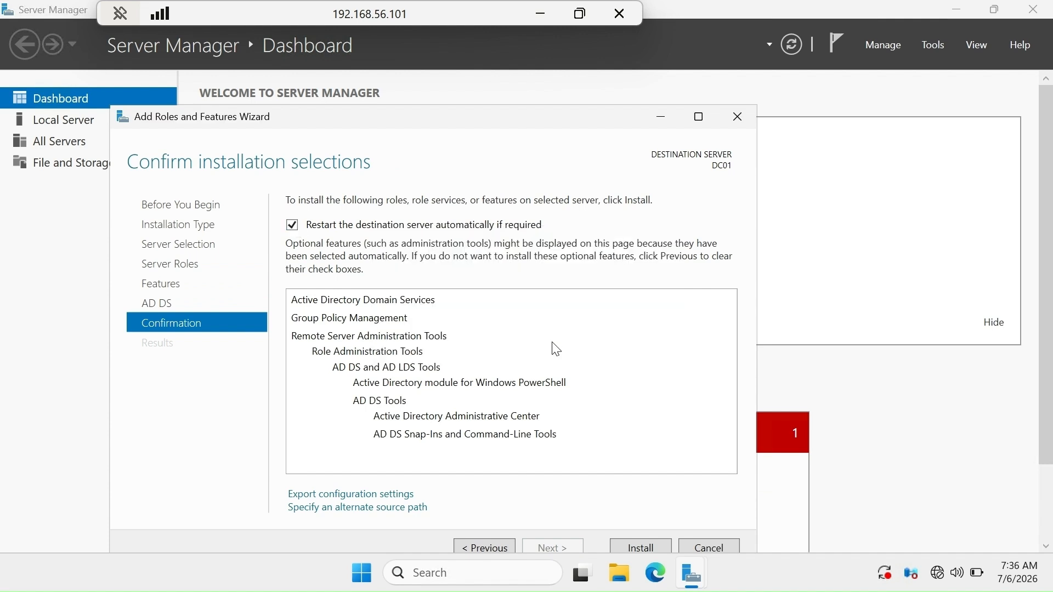
{"action": "left_click", "coordinate": [631, 548]}
{"action": "left_click", "coordinate": [631, 549]}
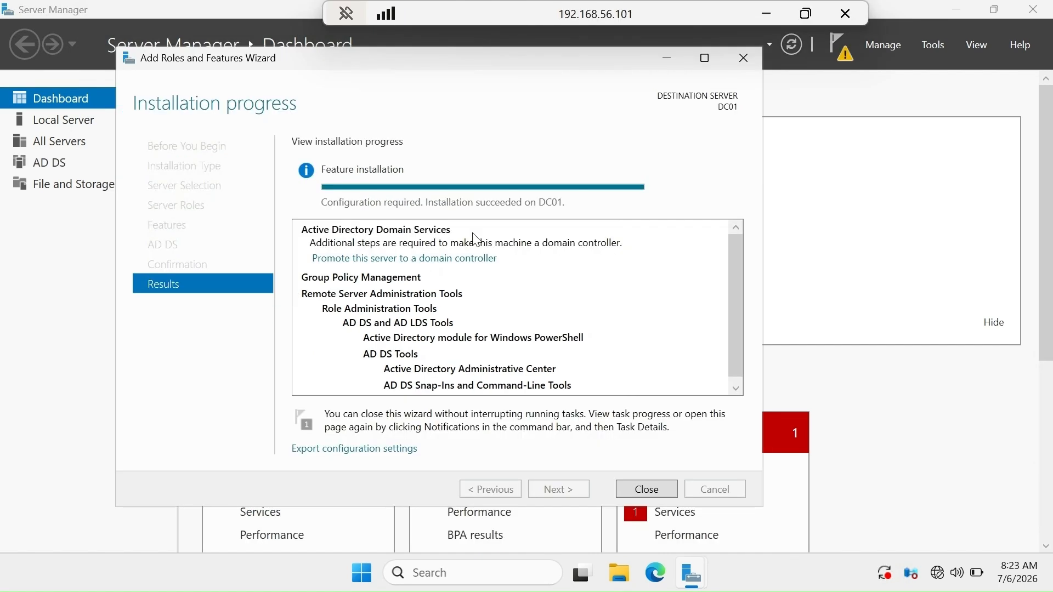
Promote the server to a domain controller in a new forest, with a root domain name starting with "itchampions".
{"action": "left_click", "coordinate": [446, 261]}
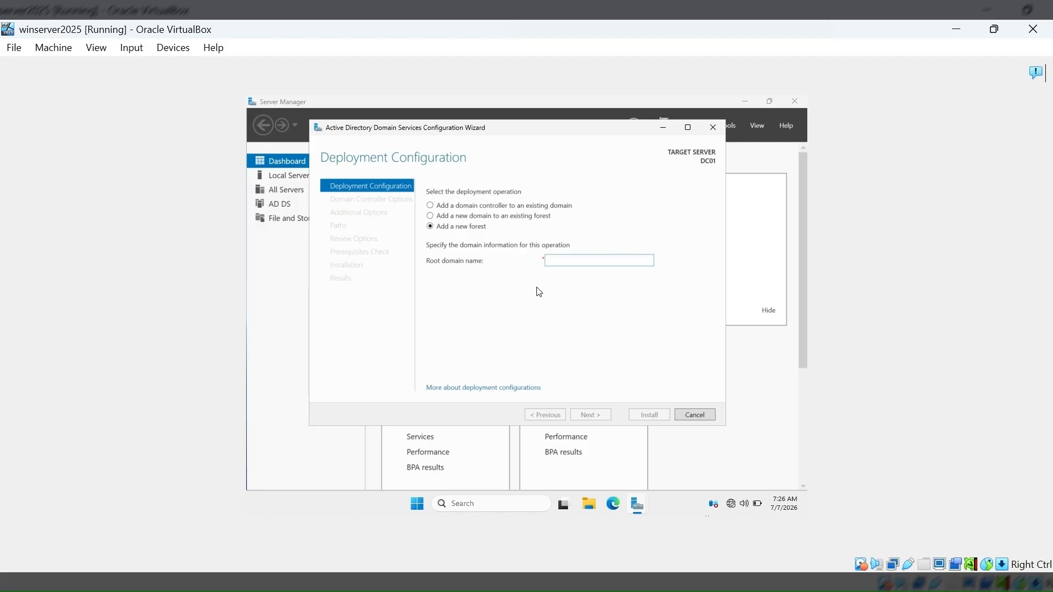
{"action": "type", "text": "l"}
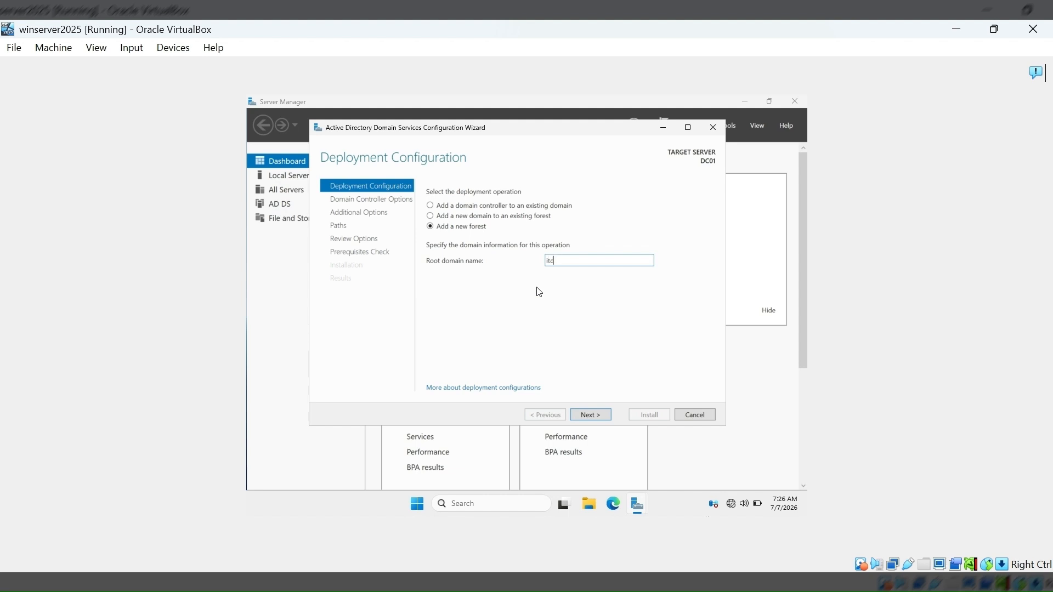
{"action": "type", "text": "tchampions.com"}
{"action": "left_click", "coordinate": [604, 420]}
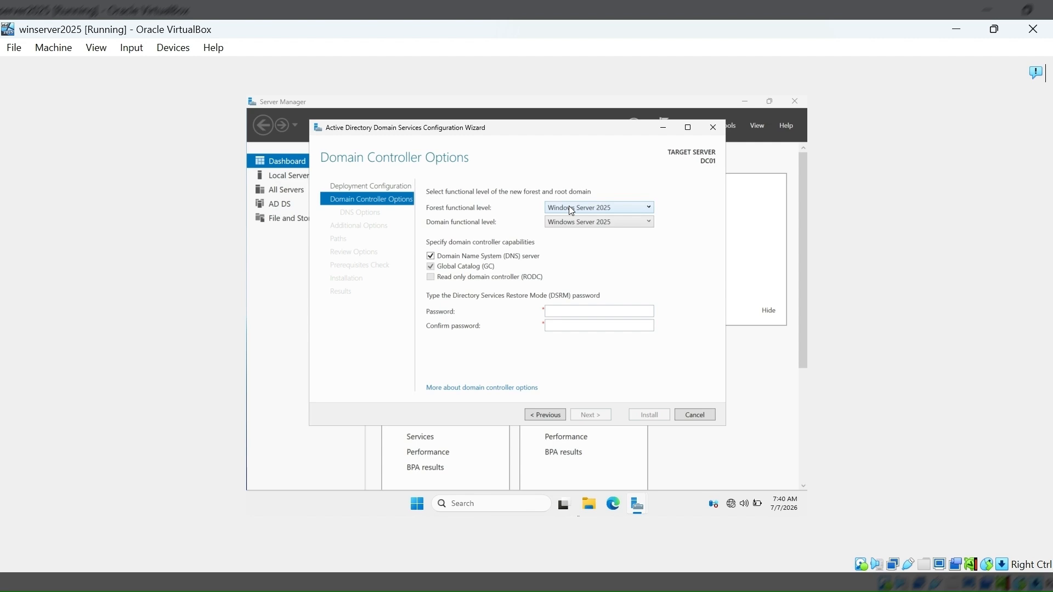
Set both the forest and domain functional levels to Windows Server 2025, keeping the default domain controller capabilities.
{"action": "left_click", "coordinate": [569, 208]}
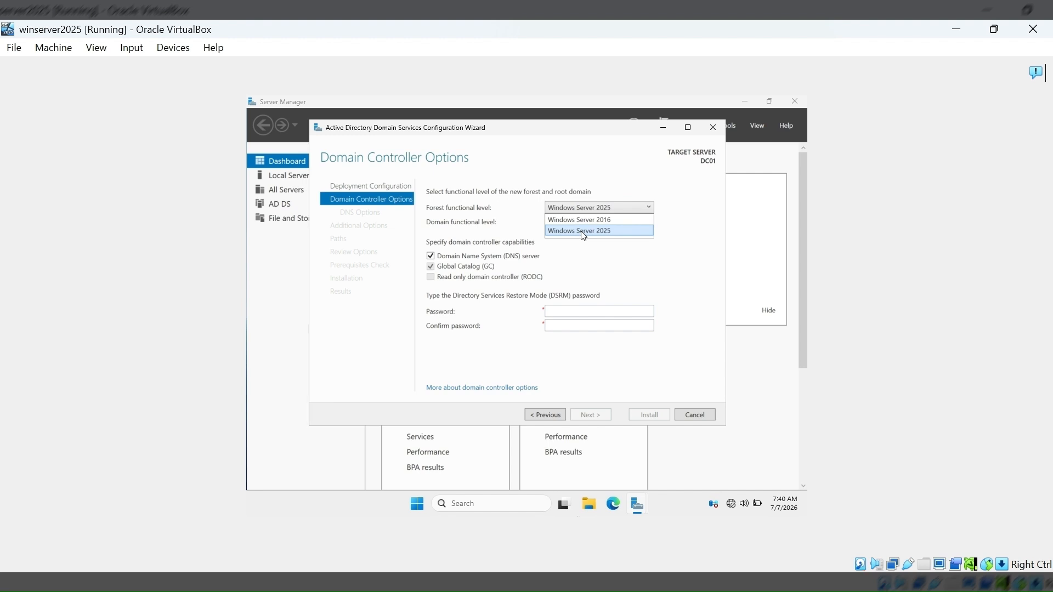
{"action": "left_click", "coordinate": [581, 231]}
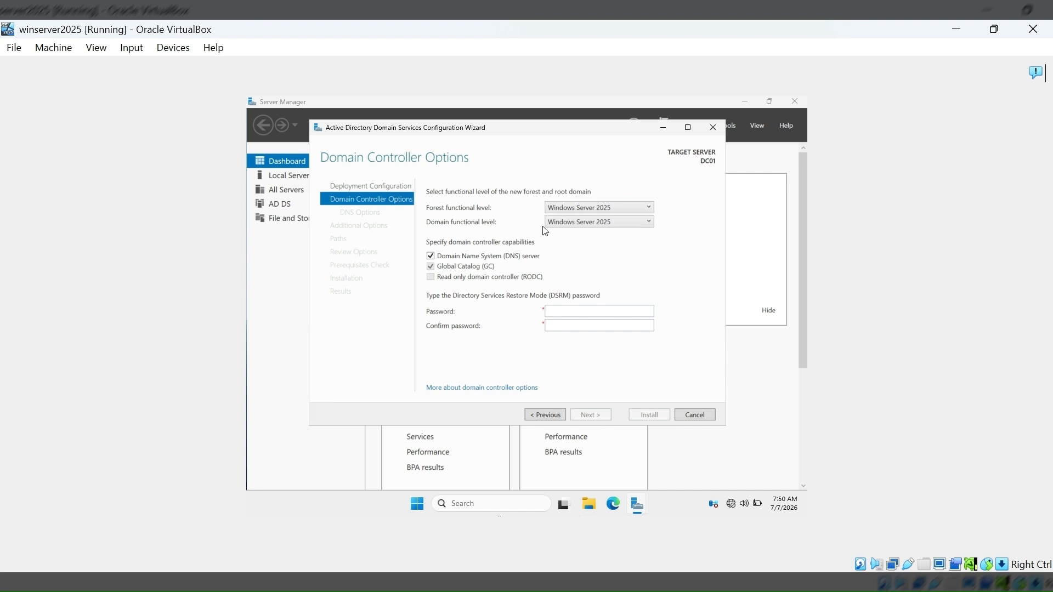
{"action": "left_click", "coordinate": [562, 221]}
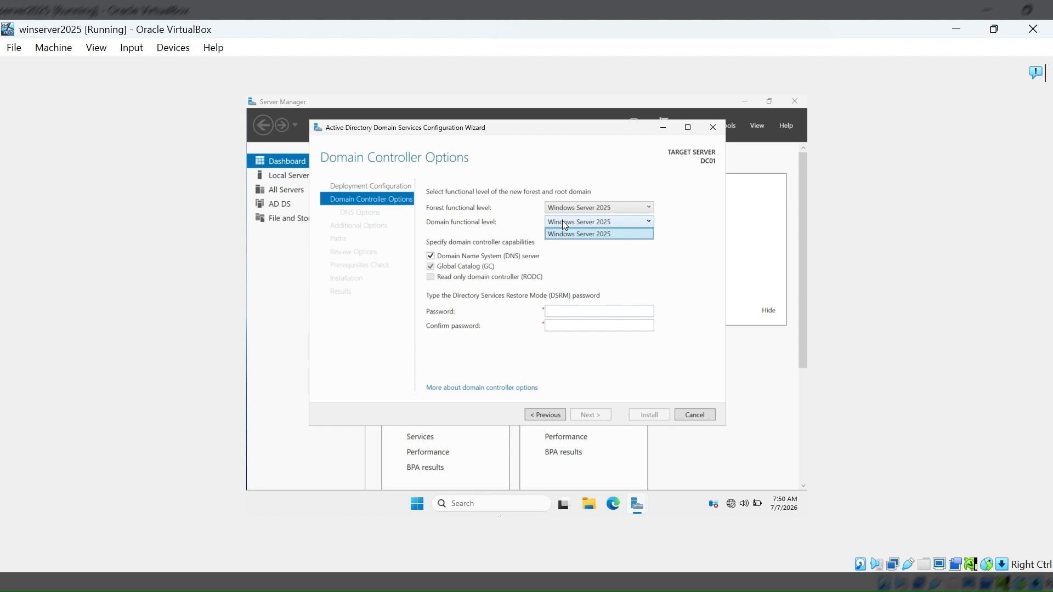
{"action": "left_click", "coordinate": [584, 253]}
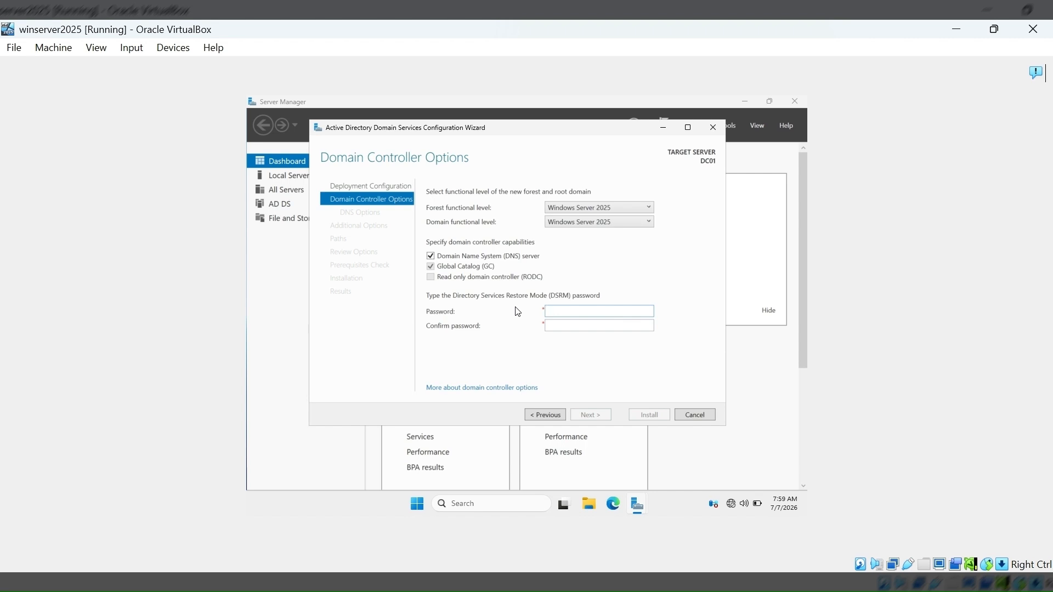
Enter and confirm the Directory Services Restore Mode (DSRM) password, and accept the domain controller options.
{"action": "type", "text": "Pas•••••"}
{"action": "key", "text": "Tab"}
{"action": "type", "text": "•••sword"}
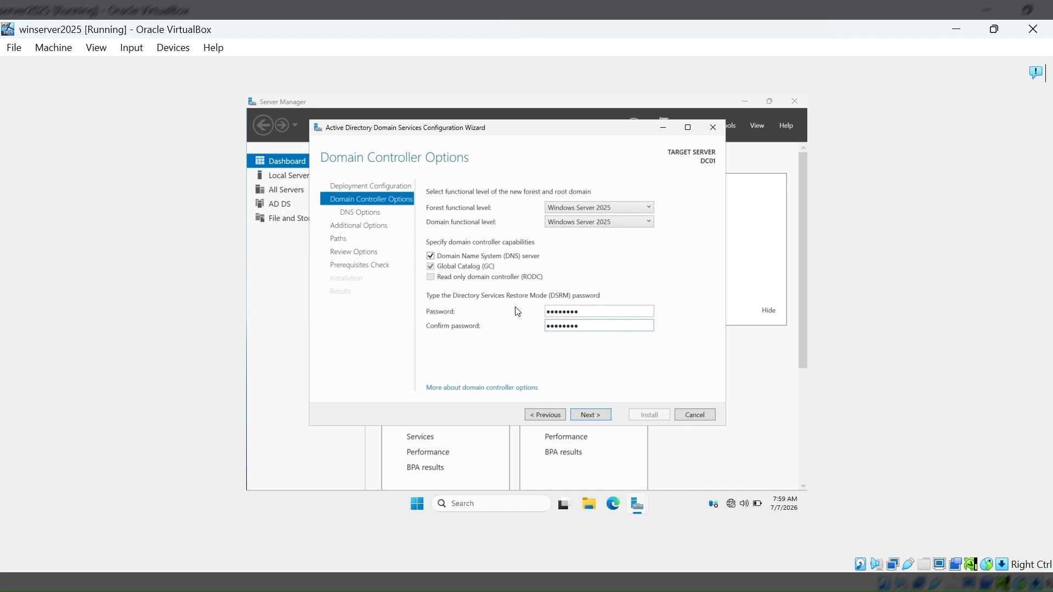
{"action": "left_click", "coordinate": [601, 415]}
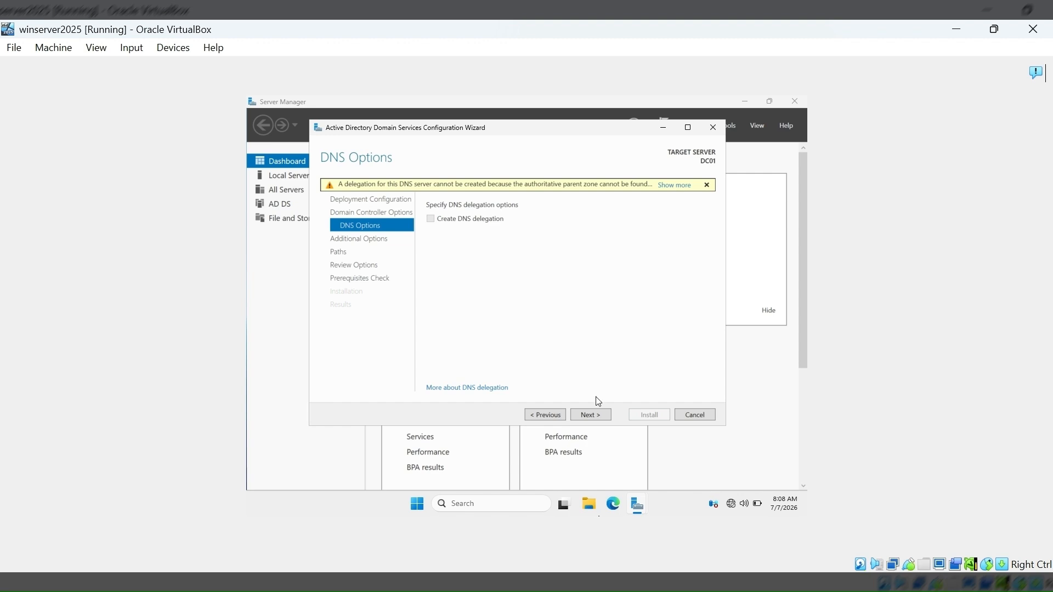
Accept the default DNS options, NetBIOS name ITCHAMPIONS and AD DS folder paths, and install the domain controller once the prerequisites are checked.
{"action": "left_click", "coordinate": [600, 414]}
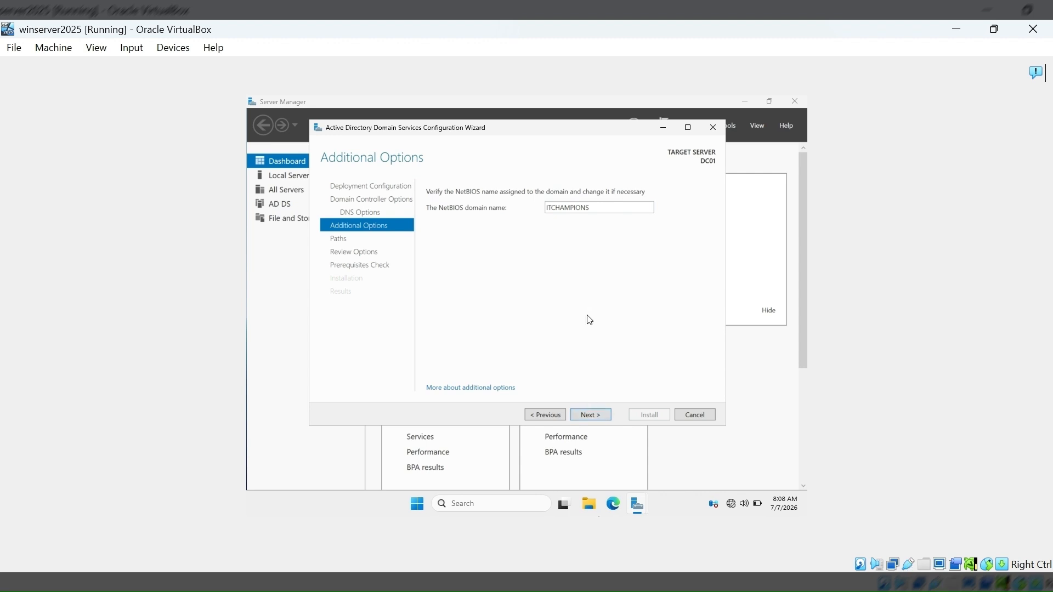
{"action": "left_click", "coordinate": [596, 417]}
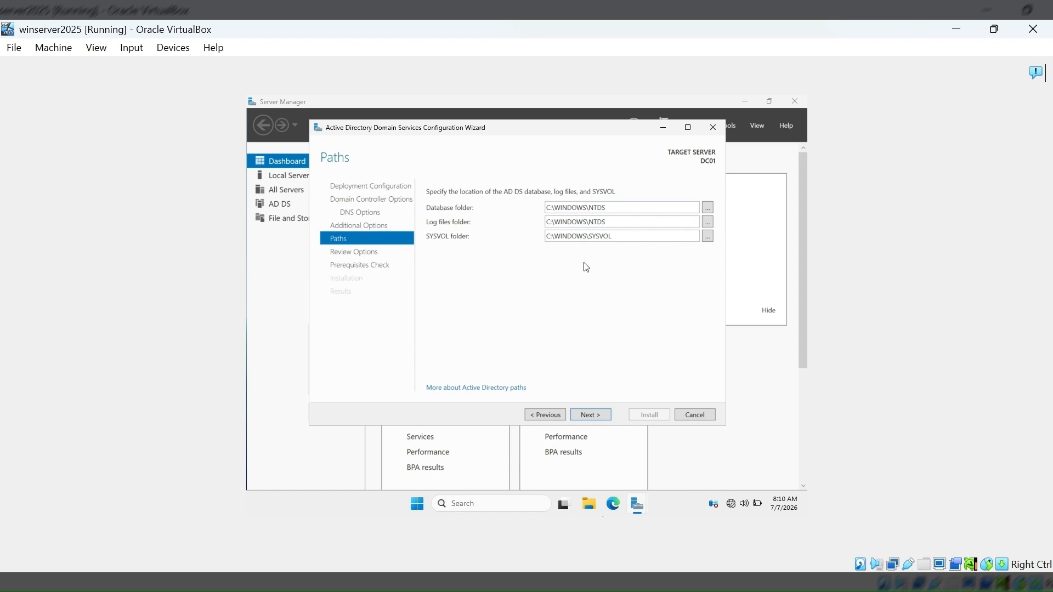
{"action": "left_click", "coordinate": [607, 417]}
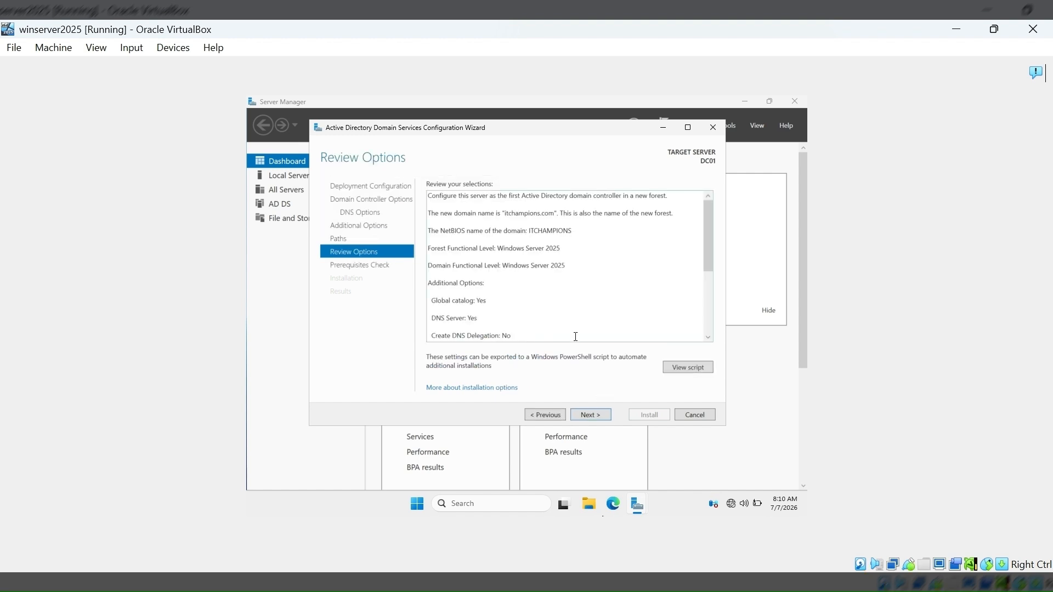
{"action": "left_click", "coordinate": [601, 419]}
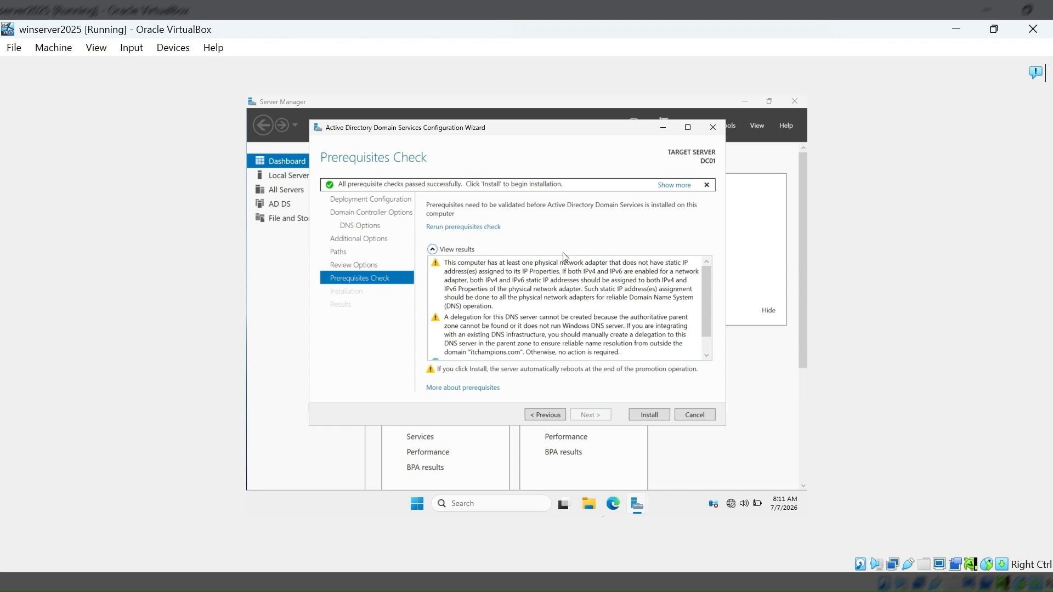
{"action": "left_click", "coordinate": [651, 417]}
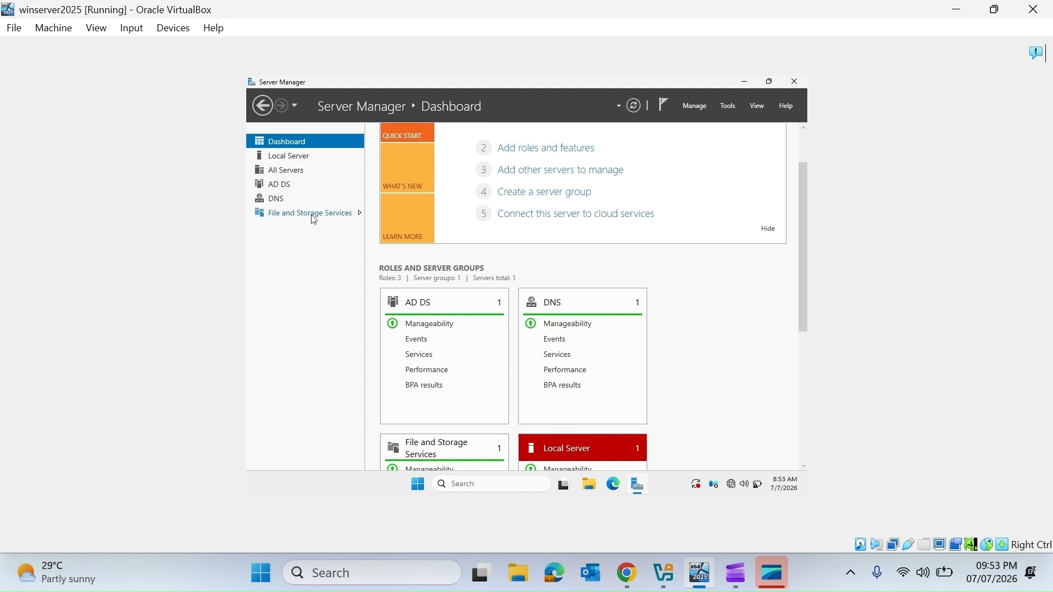
Check the computer name and domain in the Local Server properties, and look through the installed Active Directory management tools.
{"action": "left_click", "coordinate": [305, 155]}
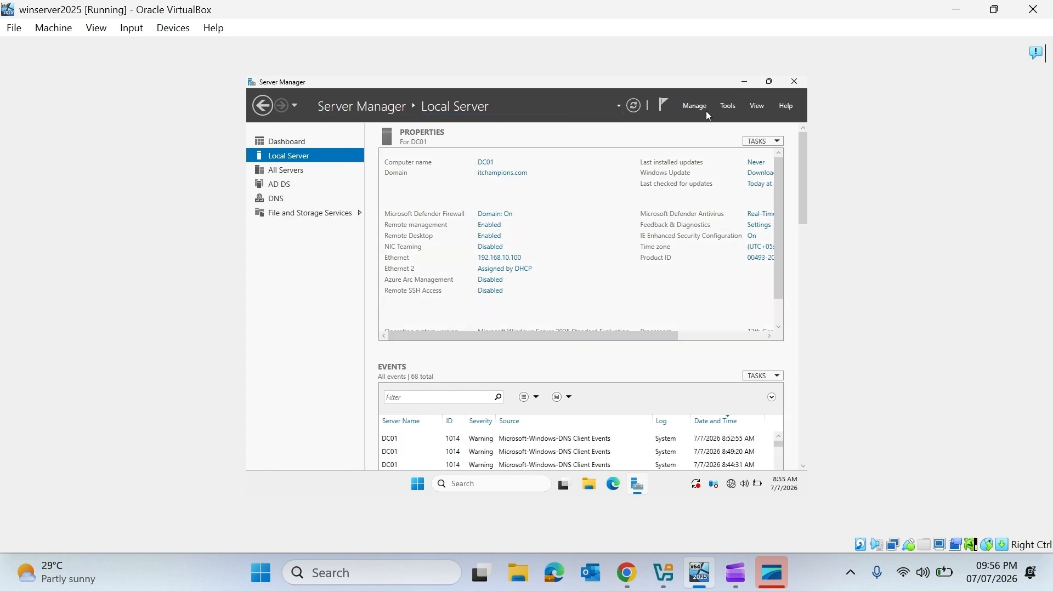
{"action": "left_click", "coordinate": [729, 107]}
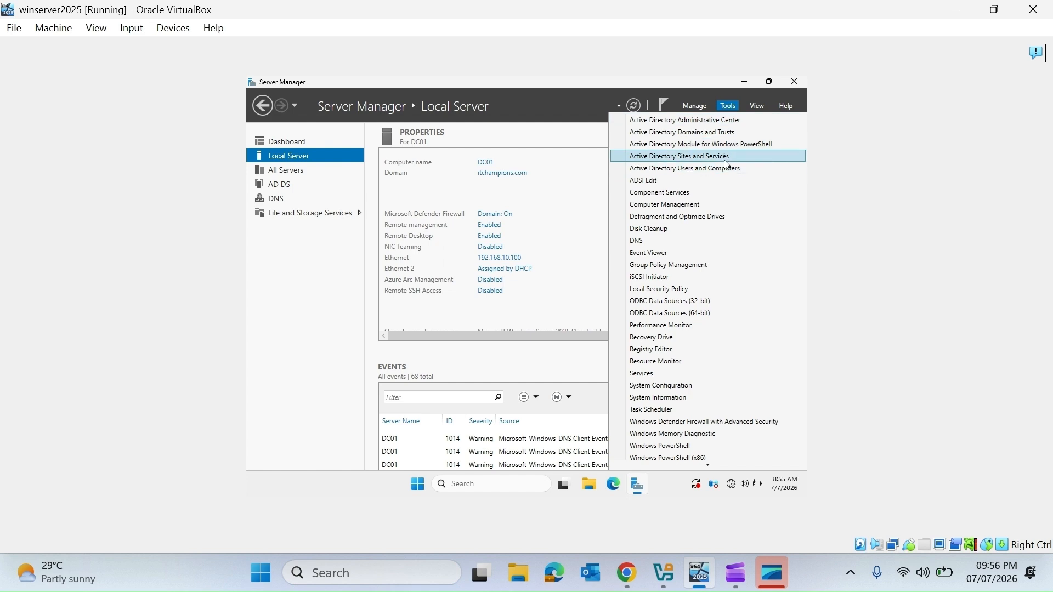
{"action": "left_click", "coordinate": [727, 307]}
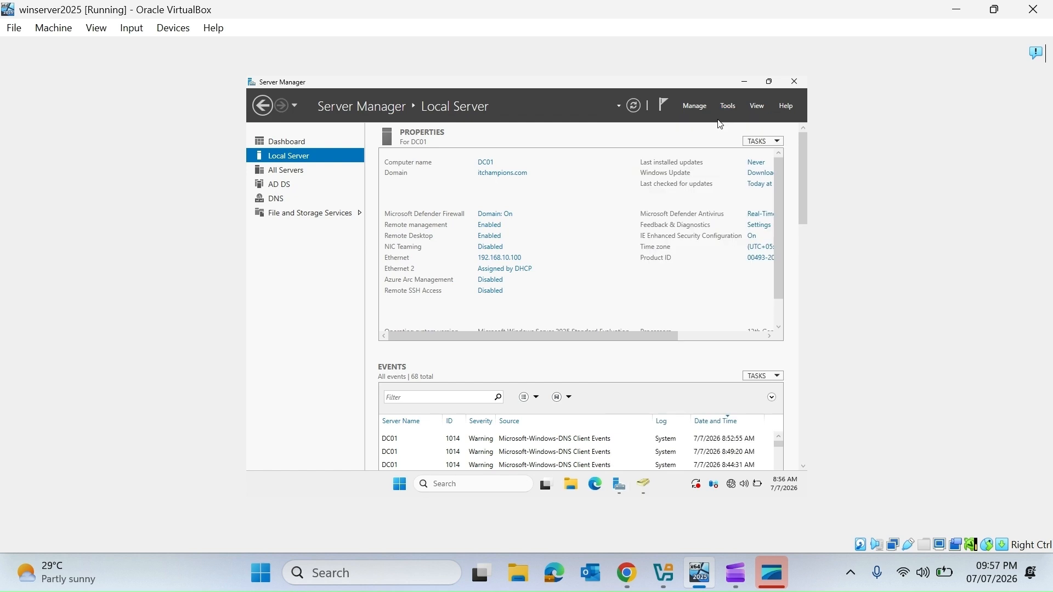